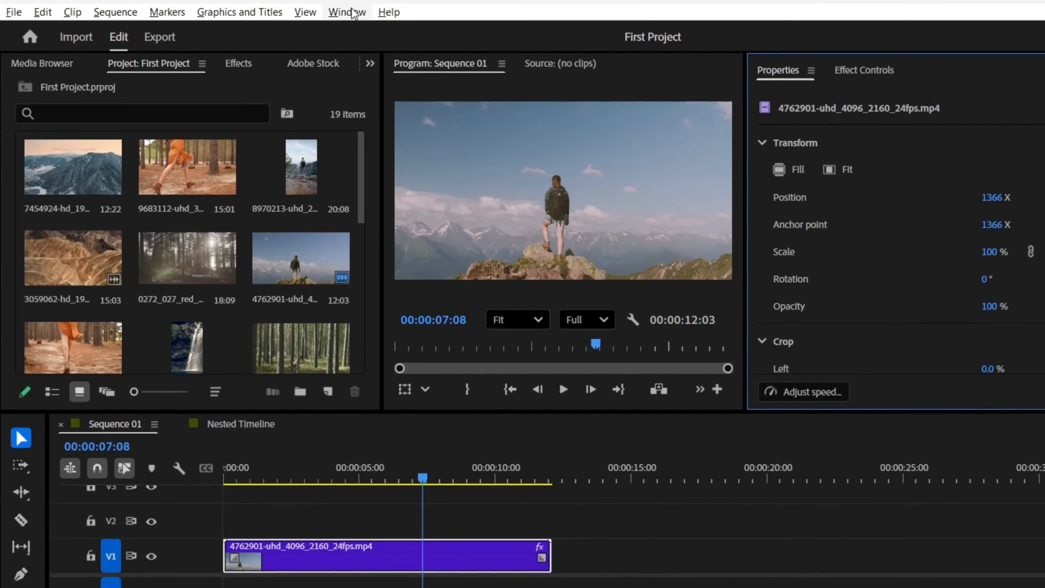
# Step: Show the Graphics Templates panel and enlarge its area to make room for the template thumbnails
pyautogui.click(348, 12)
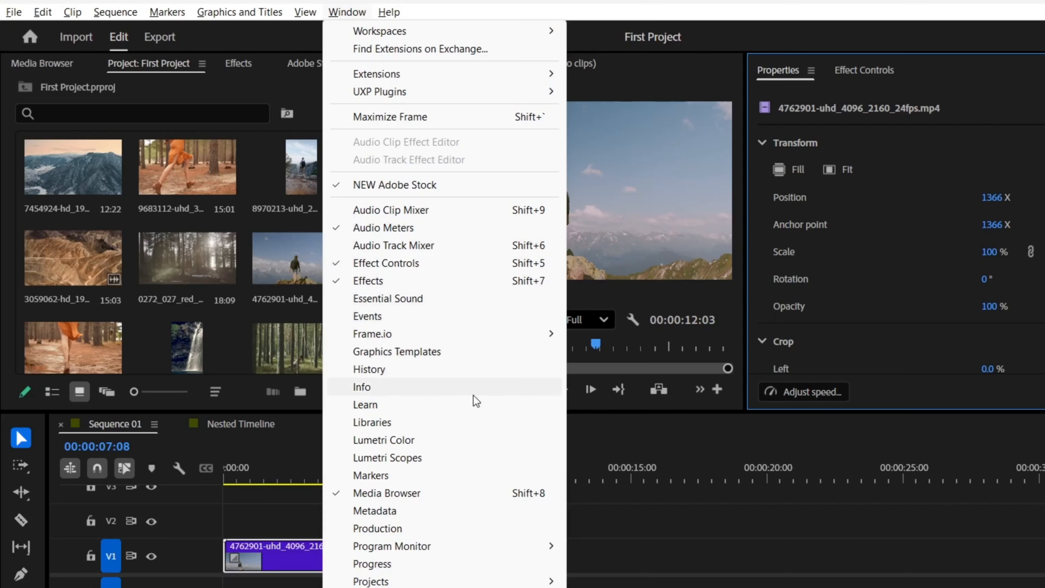
pyautogui.click(444, 352)
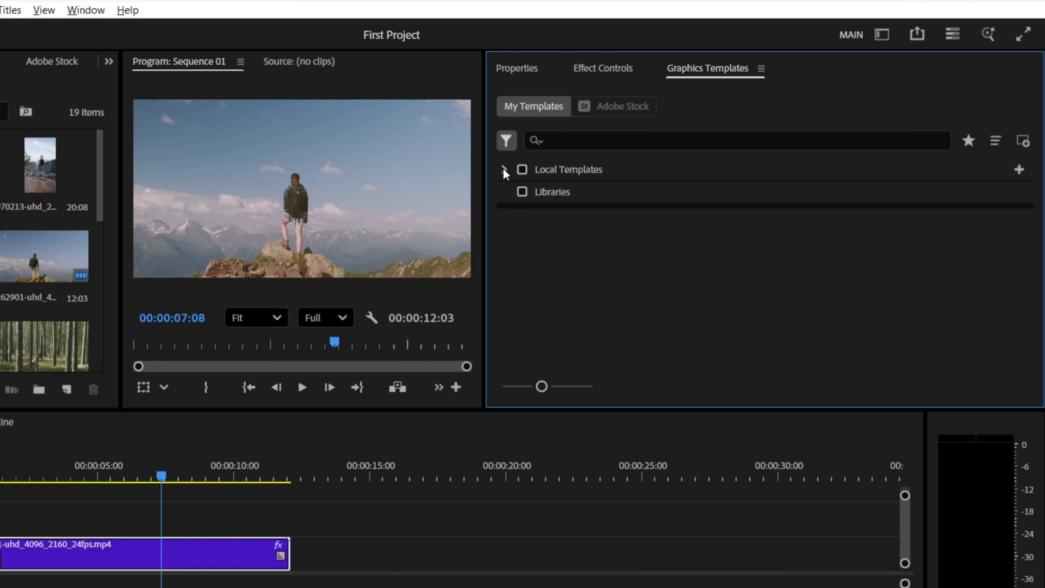
pyautogui.moveTo(712, 412); pyautogui.dragTo(710, 454)
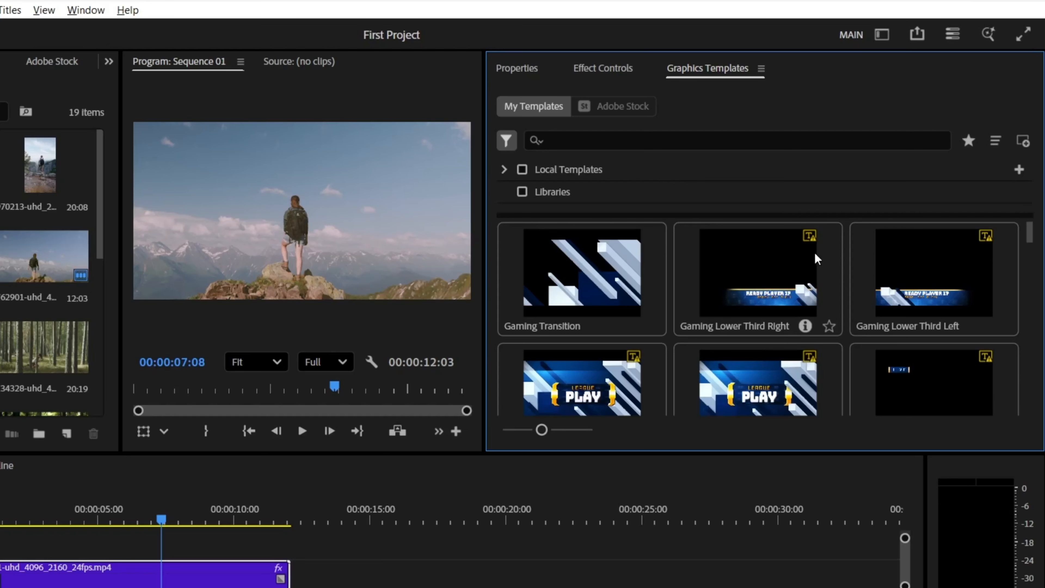
# Step: Add the Gaming Transition template to track V2, overlapping the end of the mountain clip from about 11 seconds
pyautogui.scroll(-2, 797, 294)
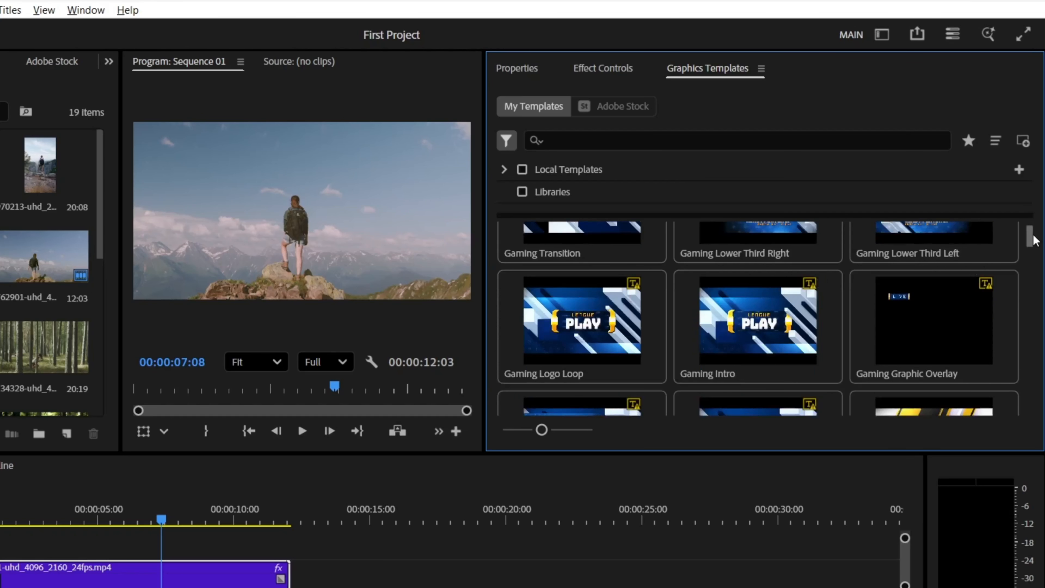
pyautogui.moveTo(1035, 240)
pyautogui.mouseDown()
pyautogui.moveTo(1038, 258)
pyautogui.moveTo(1030, 230)
pyautogui.moveTo(1039, 233)
pyautogui.moveTo(1031, 249)
pyautogui.moveTo(1039, 337)
pyautogui.moveTo(1026, 307)
pyautogui.moveTo(1034, 238)
pyautogui.mouseUp()
pyautogui.click(927, 277)
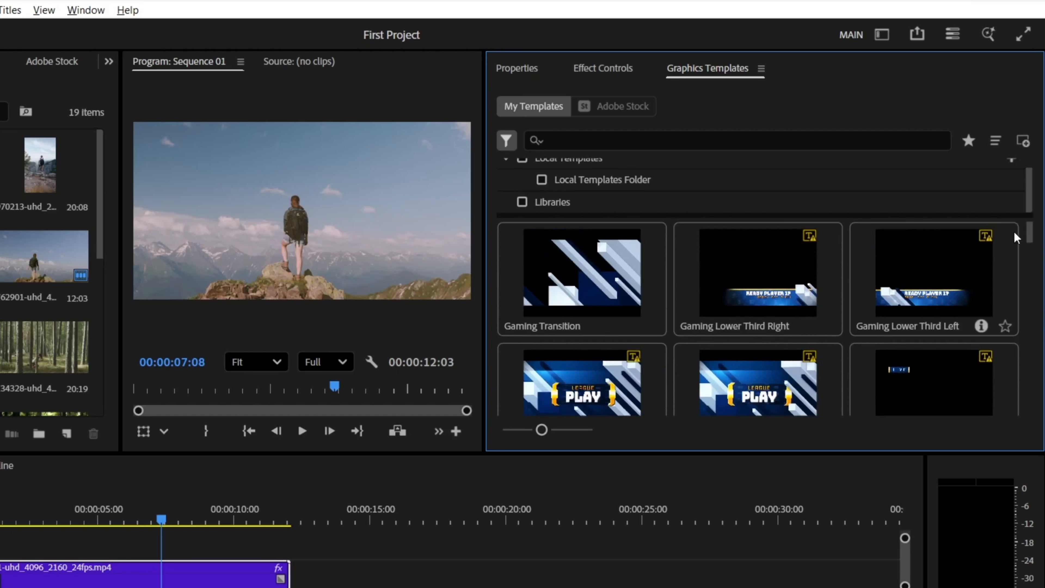
pyautogui.moveTo(582, 280); pyautogui.dragTo(267, 535)
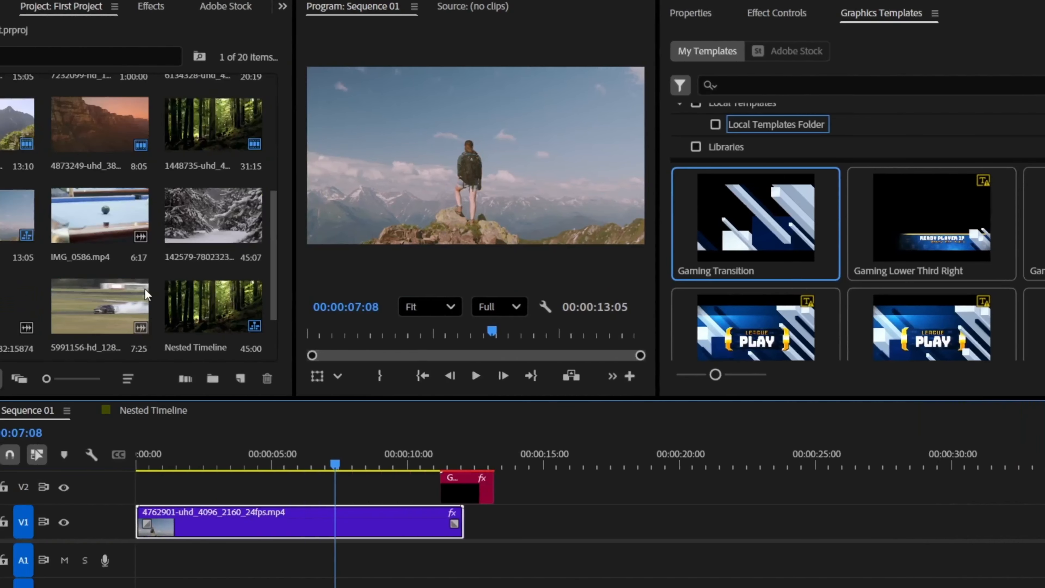
# Step: Place IMG_0586.mp4 directly after the mountain clip on V1 and mute audio track A1
pyautogui.moveTo(89, 228); pyautogui.dragTo(471, 548)
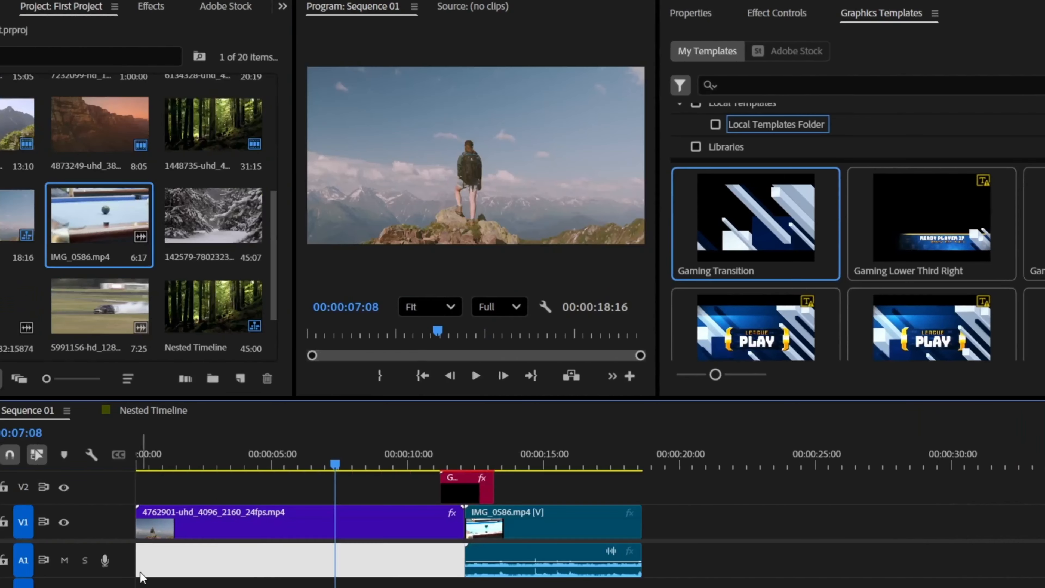
pyautogui.click(65, 560)
# Step: Play back the cut between the two clips from 00:00:09:20 to preview the Gaming Transition
pyautogui.moveTo(443, 462); pyautogui.dragTo(407, 462)
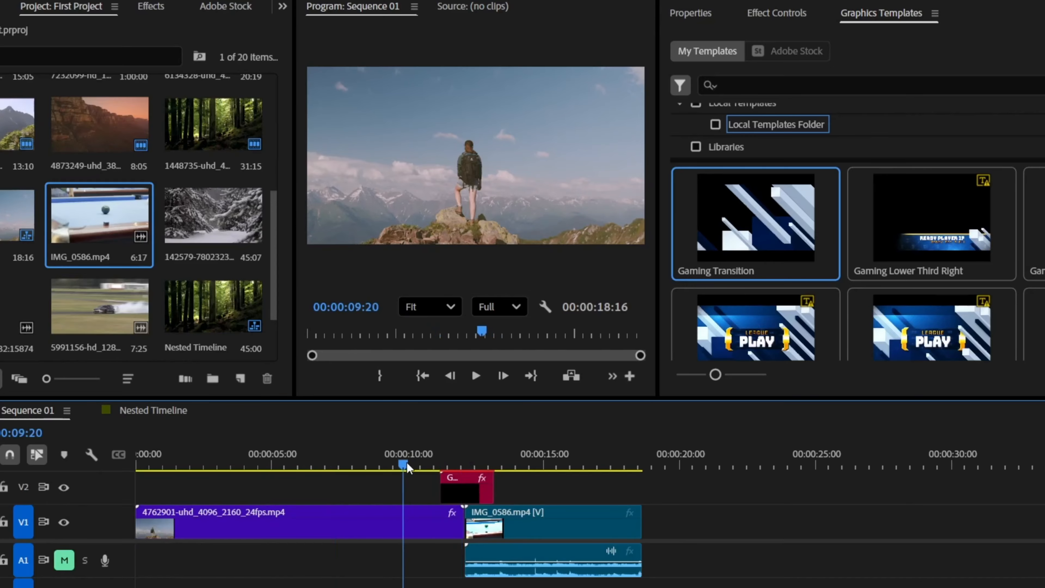
pyautogui.press('space')
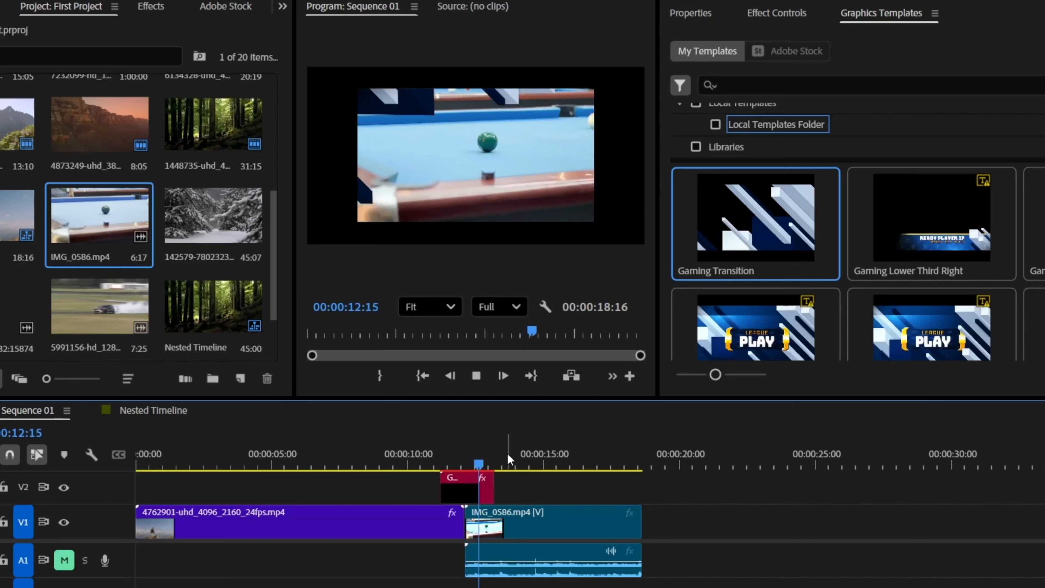
pyautogui.press('space')
# Step: Set the scale of the IMG_0586.mp4 clip to 150% so that it fills the frame
pyautogui.click(713, 15)
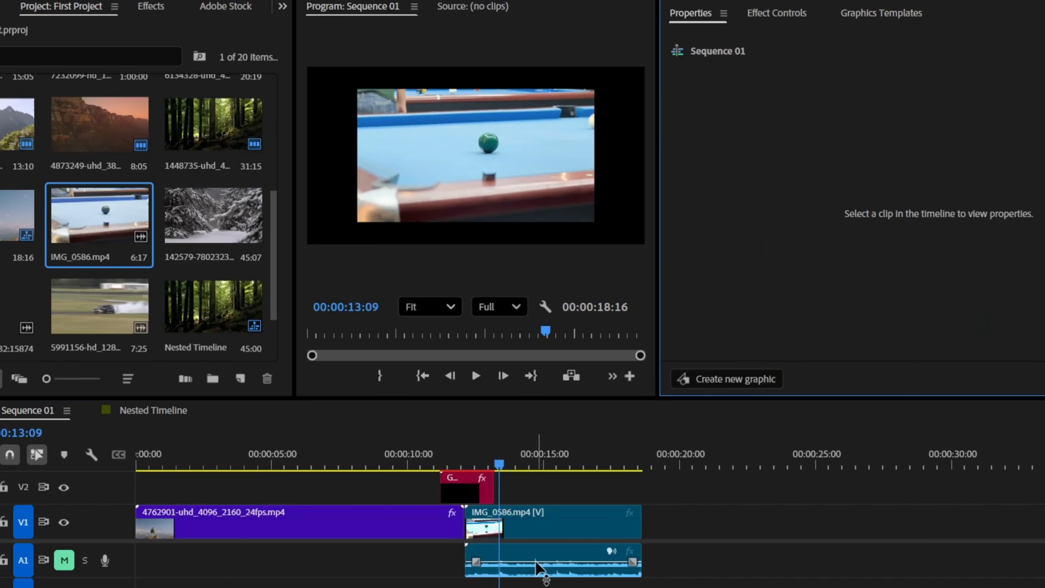
pyautogui.click(538, 534)
pyautogui.click(440, 520)
pyautogui.click(546, 515)
pyautogui.click(907, 192)
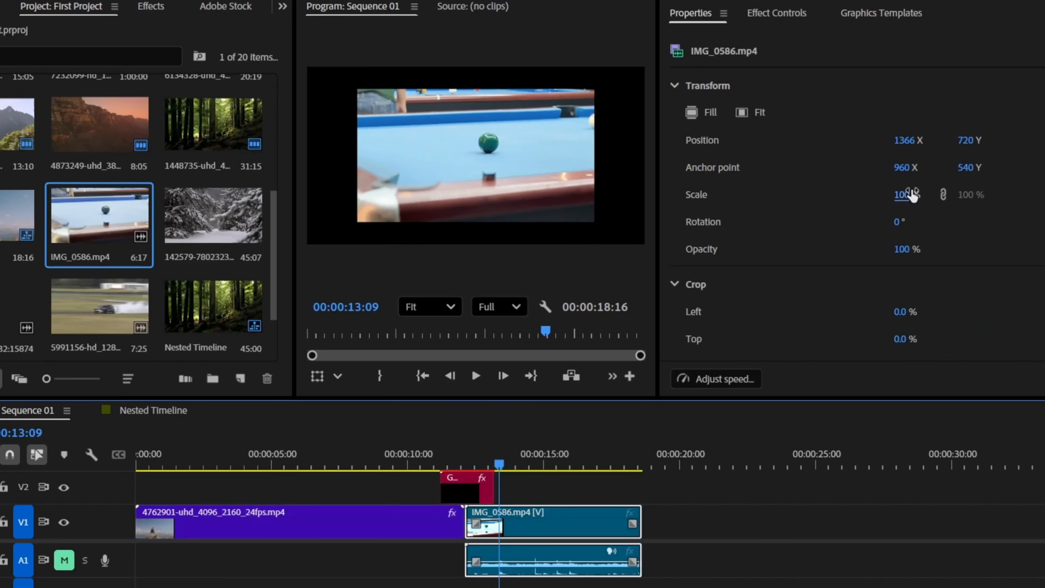
pyautogui.write('125')
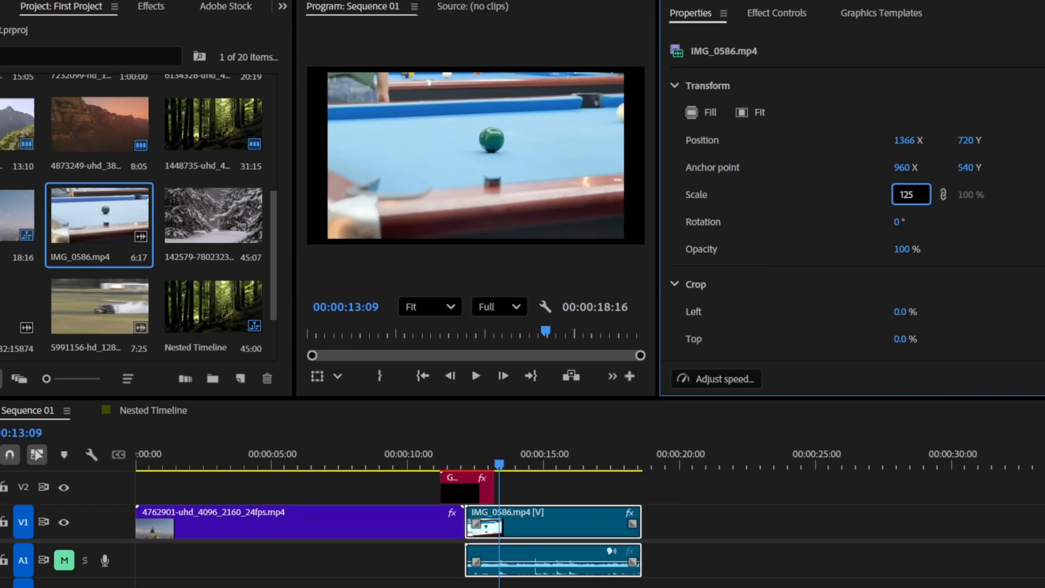
pyautogui.doubleClick(911, 189)
pyautogui.write('130')
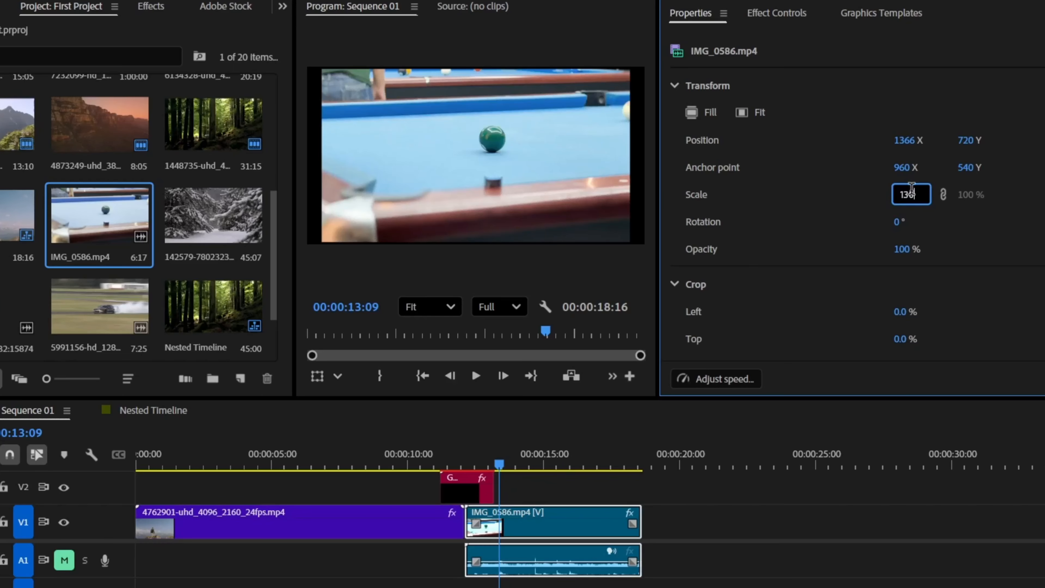
pyautogui.doubleClick(912, 190)
pyautogui.write('150')
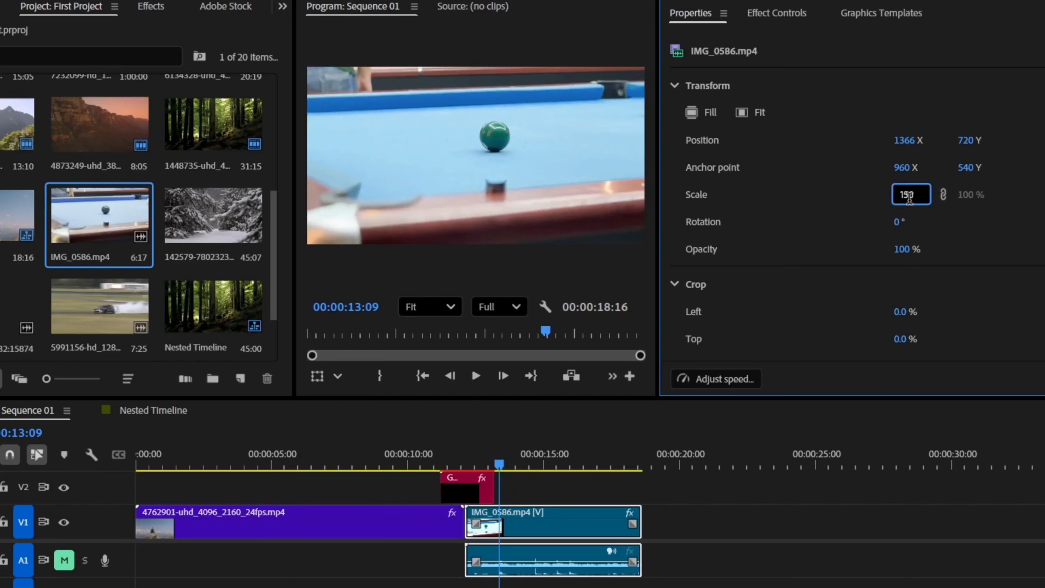
pyautogui.click(719, 523)
# Step: Set the scale of the Gaming Transition graphic on V2 to 150% in its transform settings
pyautogui.click(467, 489)
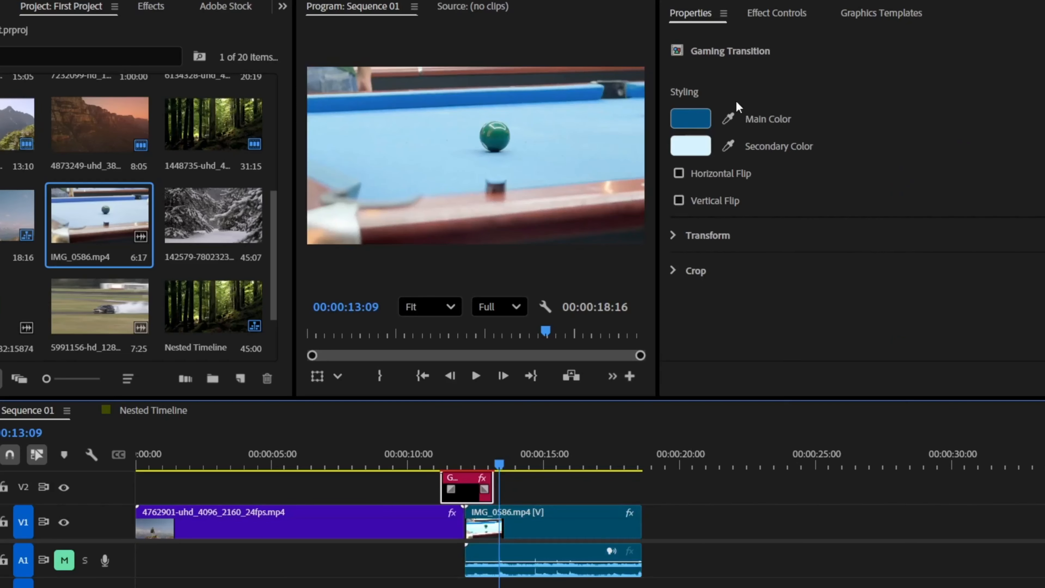
pyautogui.click(699, 236)
pyautogui.scroll(-2, 876, 262)
pyautogui.click(905, 275)
pyautogui.write('150')
pyautogui.press('Return')
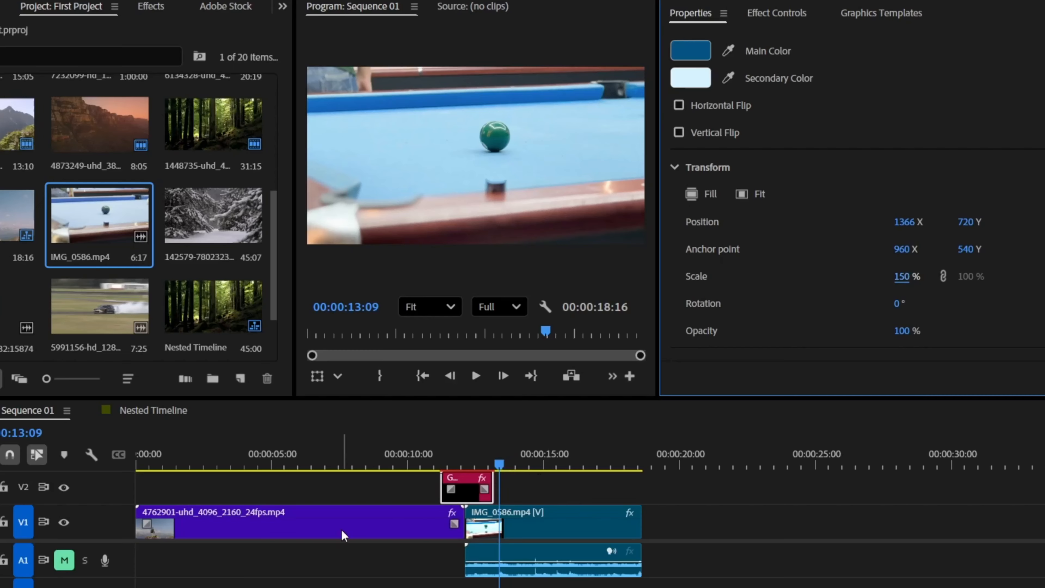
# Step: Check the mountain clip's transform values and play the rescaled transition from 00:00:09:20
pyautogui.click(335, 523)
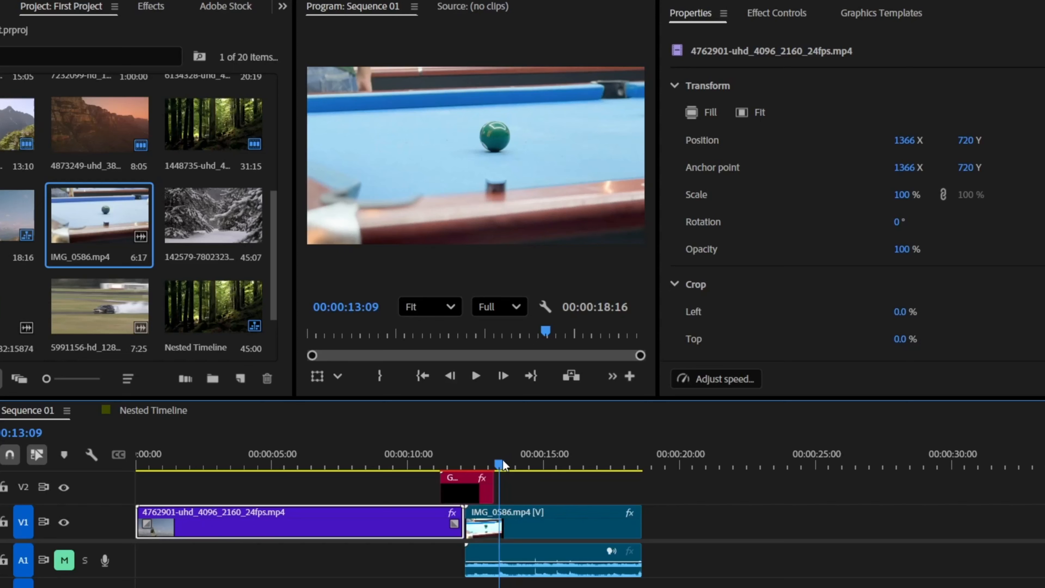
pyautogui.moveTo(501, 463); pyautogui.dragTo(456, 464)
pyautogui.moveTo(583, 488)
pyautogui.mouseDown()
pyautogui.moveTo(543, 544)
pyautogui.moveTo(574, 491)
pyautogui.mouseUp()
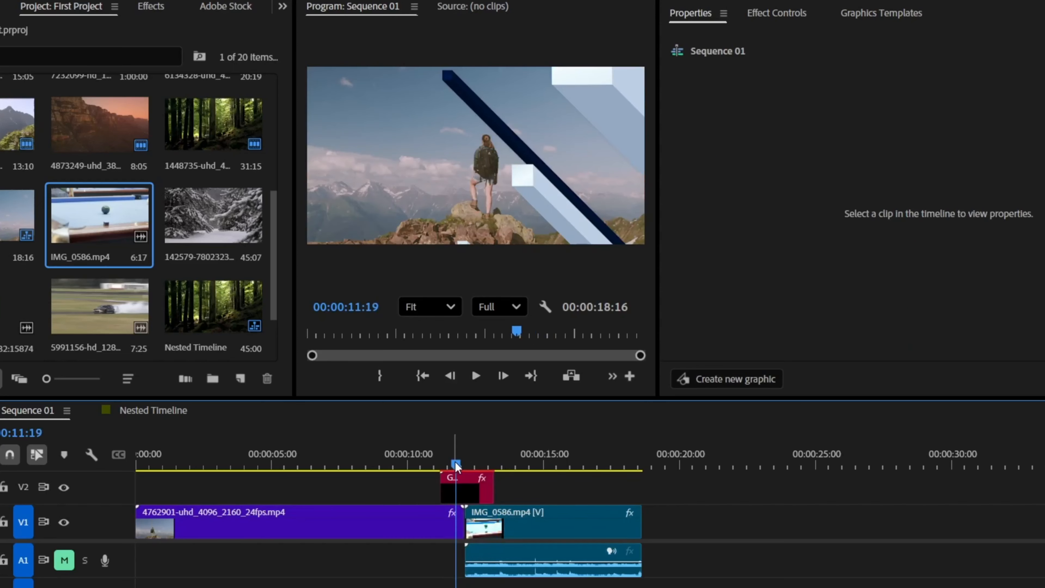
pyautogui.moveTo(456, 467); pyautogui.dragTo(403, 466)
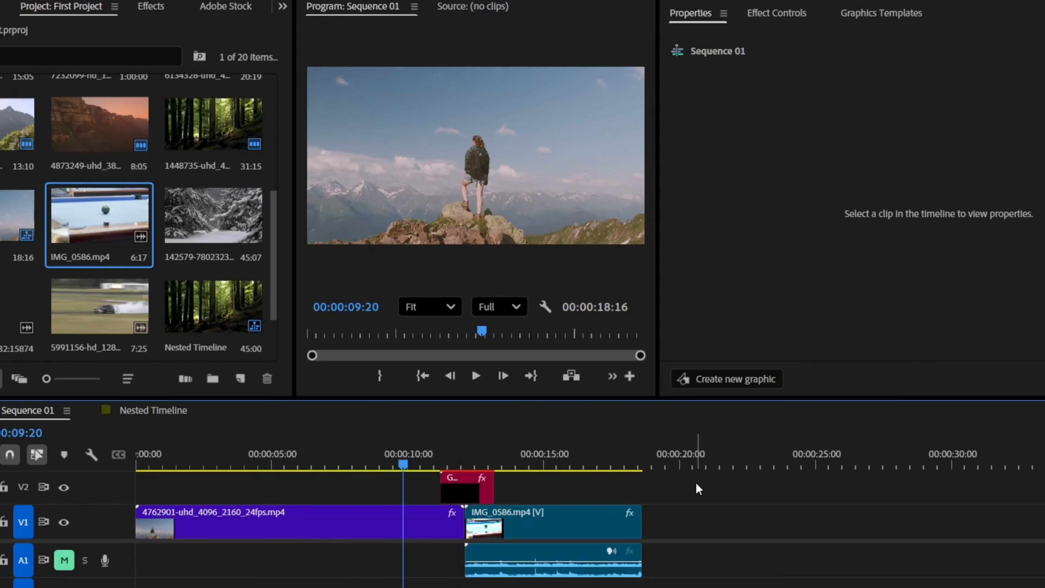
pyautogui.press('space')
pyautogui.press('space')
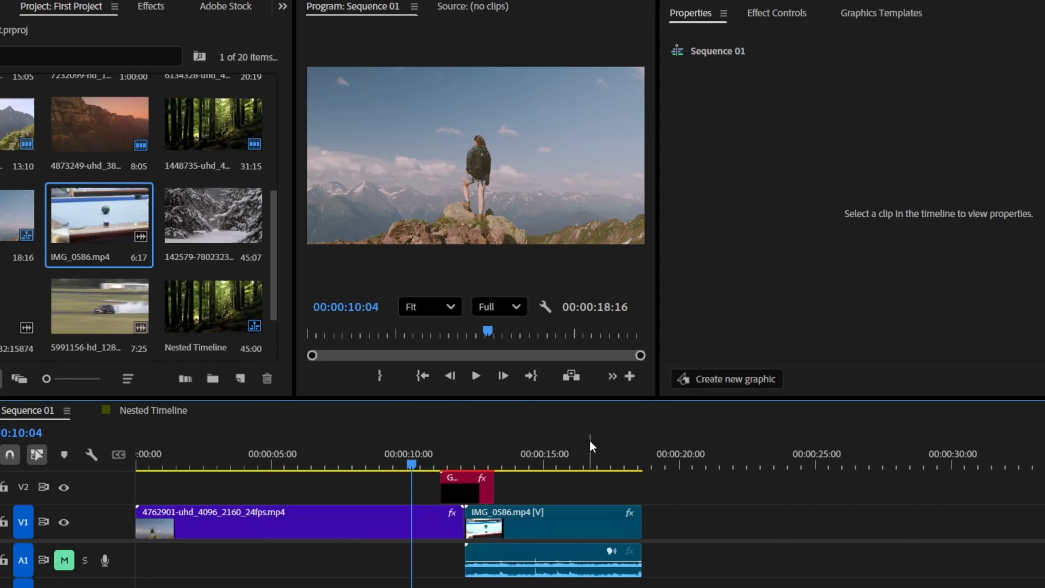
pyautogui.press('space')
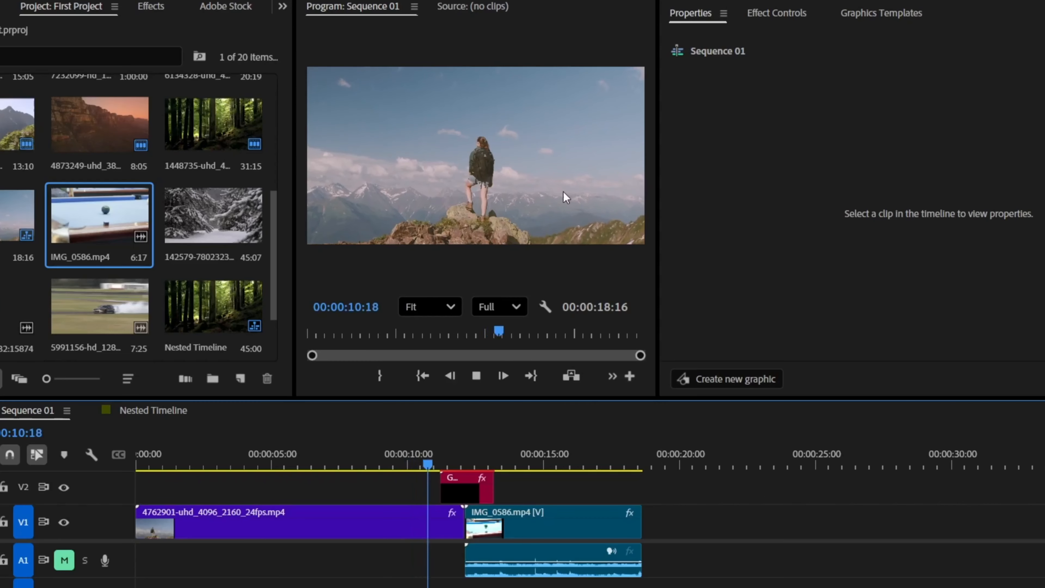
# Step: Widen the program monitor and replay the transition from just before the Gaming Transition graphic
pyautogui.moveTo(665, 195); pyautogui.dragTo(761, 194)
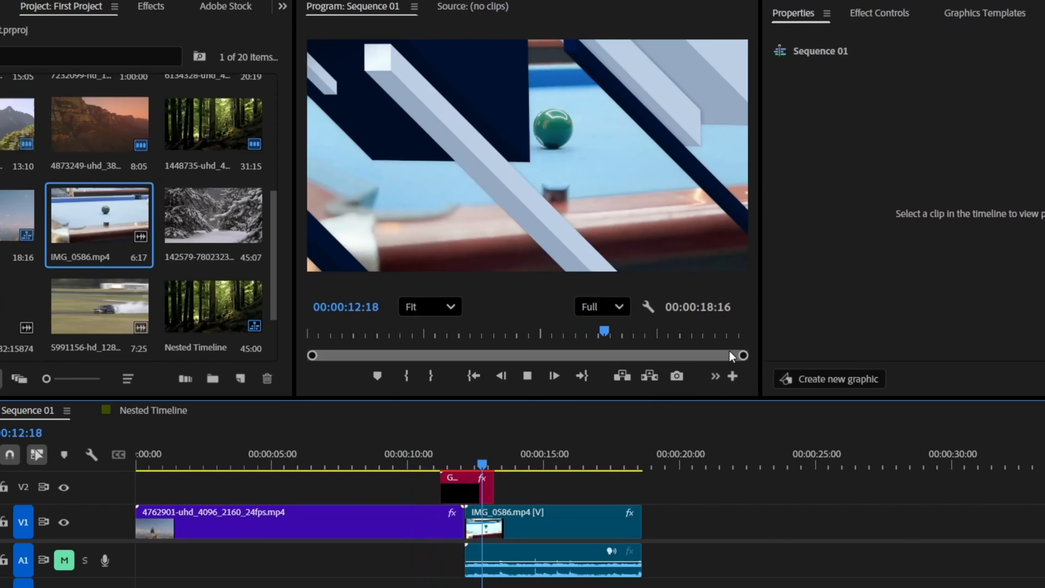
pyautogui.press('space')
pyautogui.click(430, 460)
pyautogui.press('space')
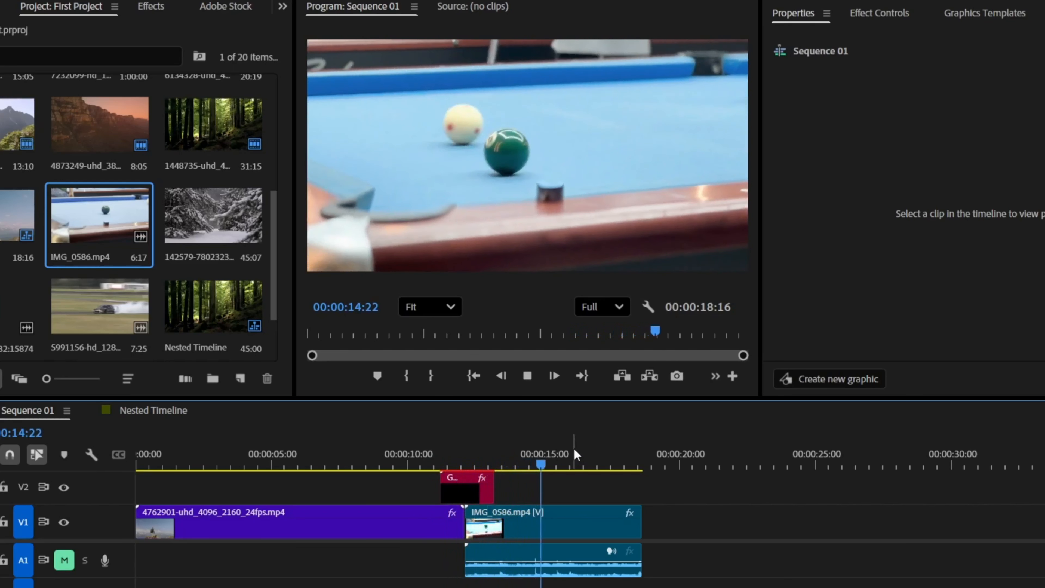
pyautogui.click(574, 447)
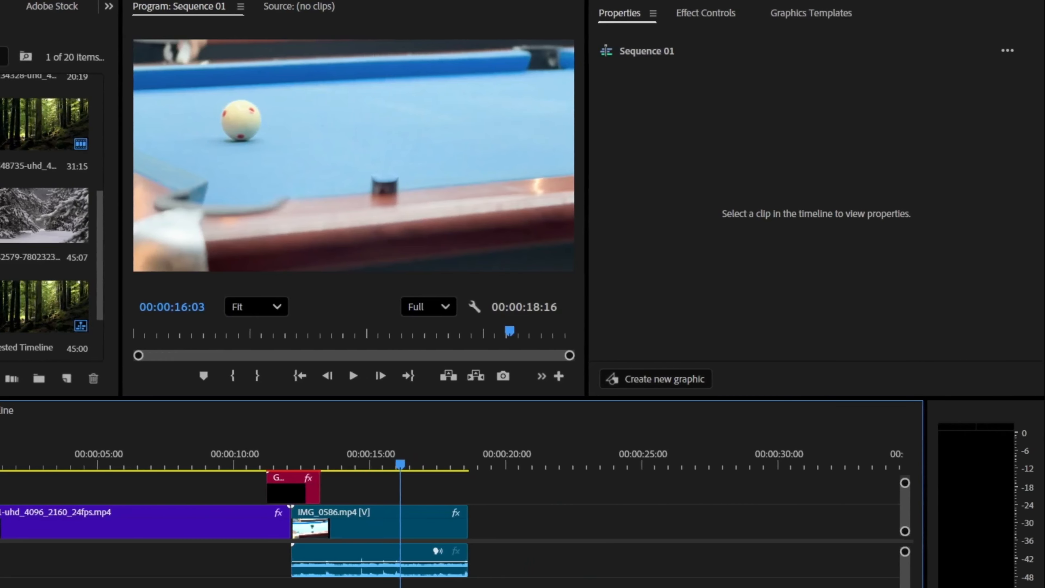
# Step: Add the Angled Lower Third template to track V2 above the IMG_0586.mp4 clip, starting at about 14.5 seconds
pyautogui.click(811, 12)
pyautogui.scroll(-1, 929, 279)
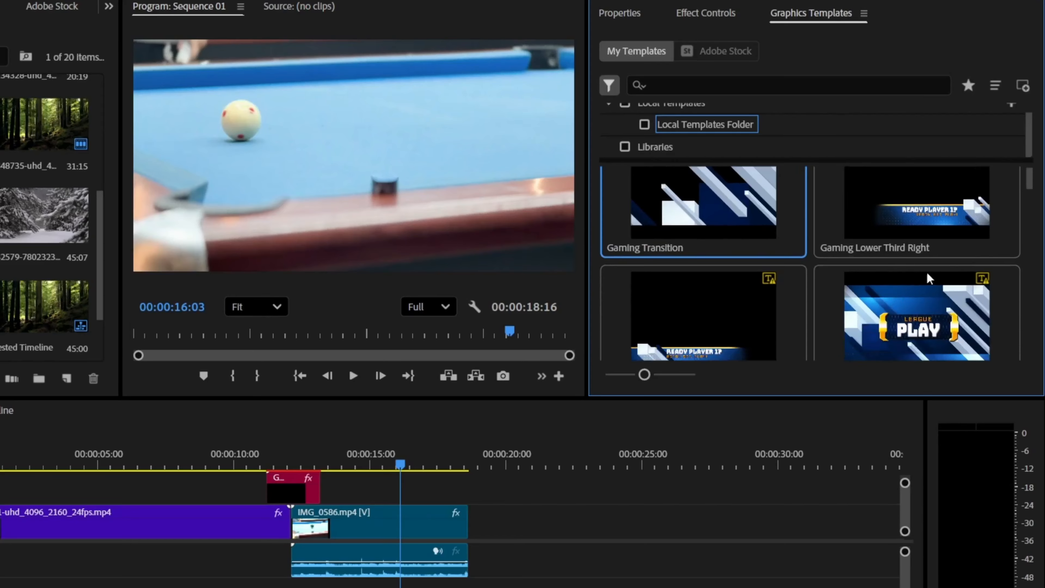
pyautogui.moveTo(1027, 186); pyautogui.dragTo(1026, 264)
pyautogui.moveTo(891, 285); pyautogui.dragTo(373, 462)
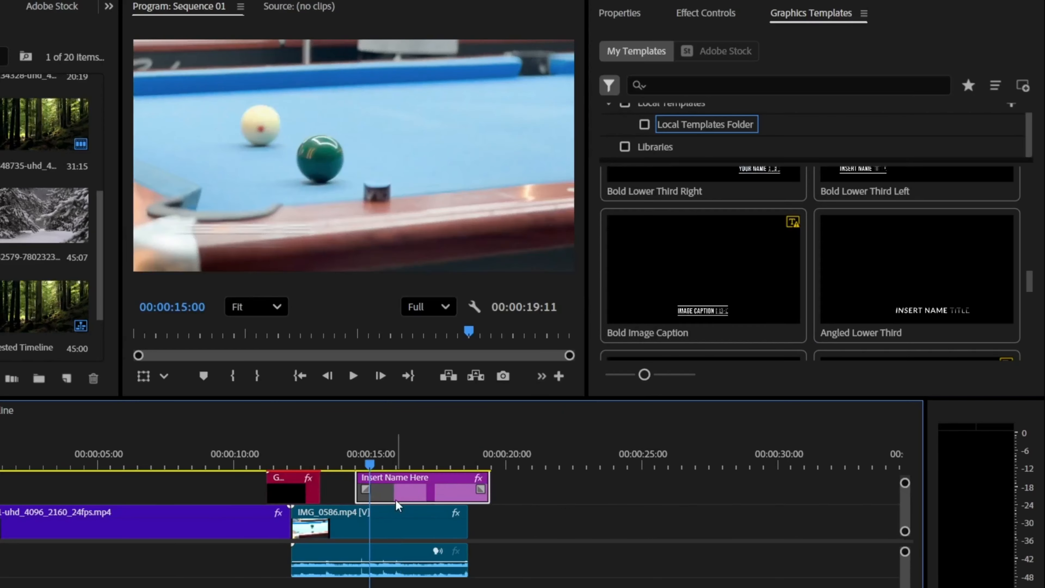
# Step: Examine the lower third's Insert Name Here and Insert Title Here text layers and play back its animation
pyautogui.doubleClick(413, 486)
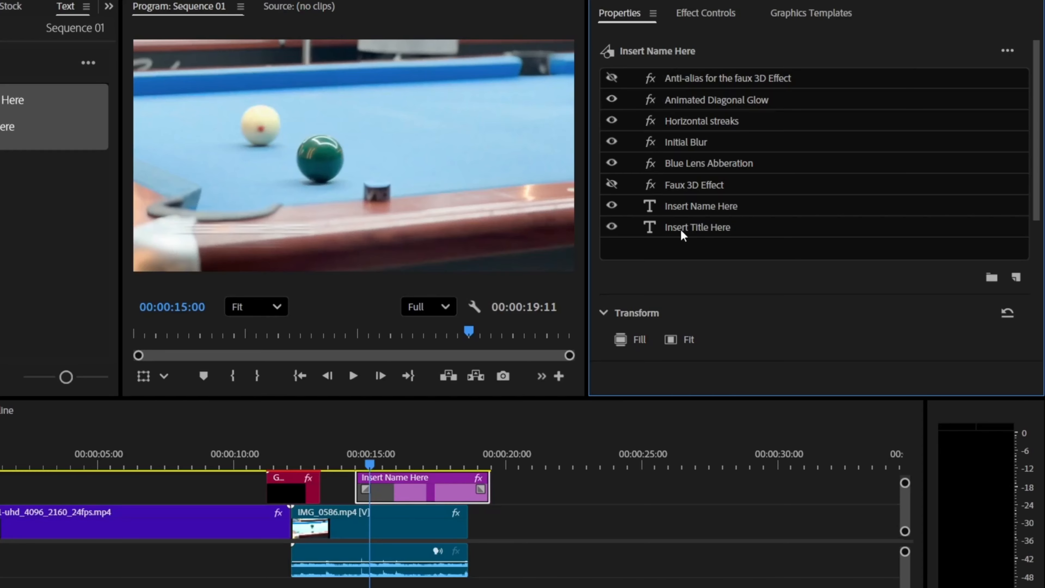
pyautogui.click(718, 215)
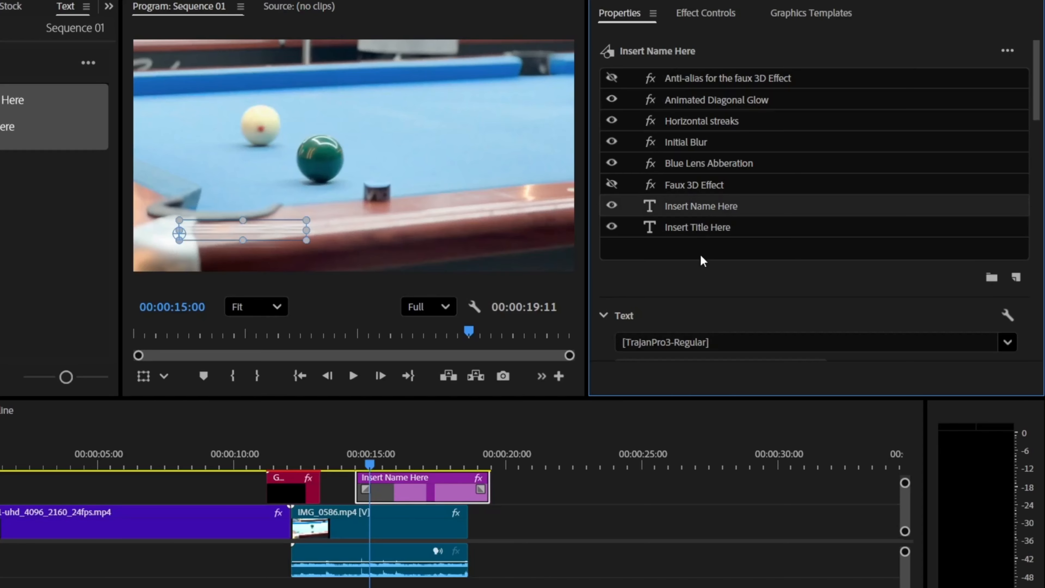
pyautogui.click(705, 229)
pyautogui.press('space')
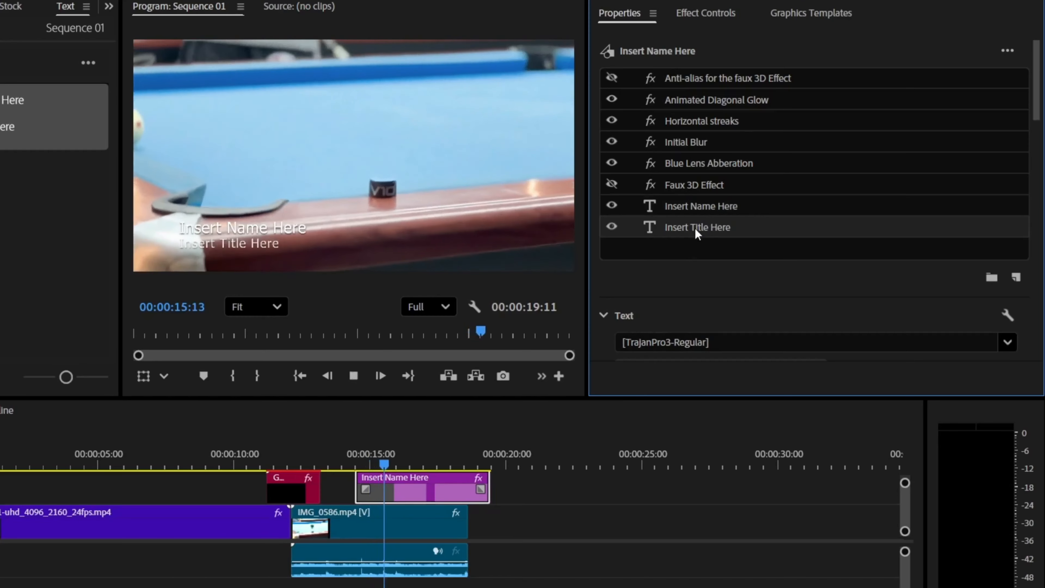
pyautogui.press('space')
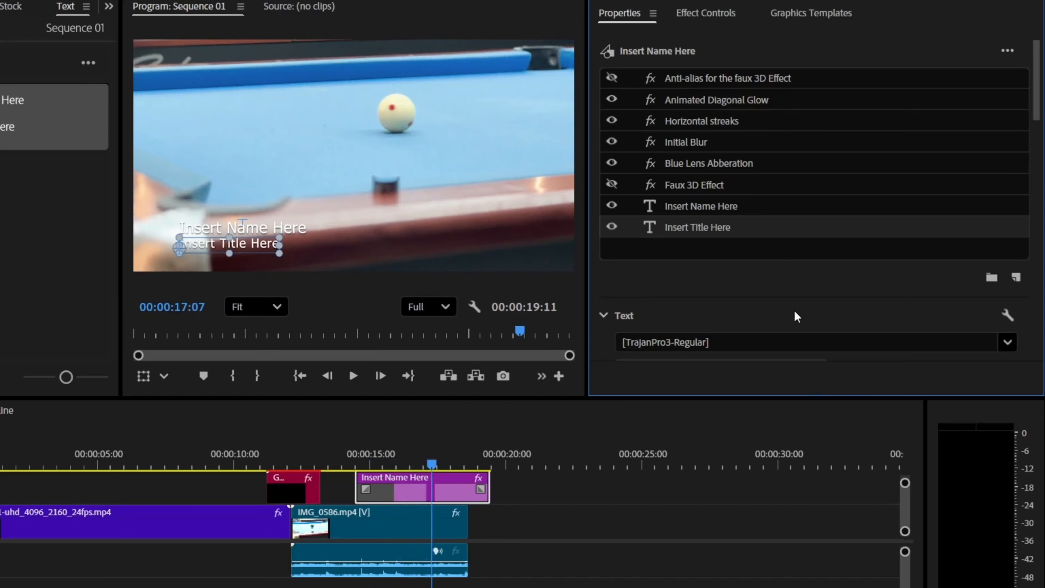
pyautogui.click(532, 526)
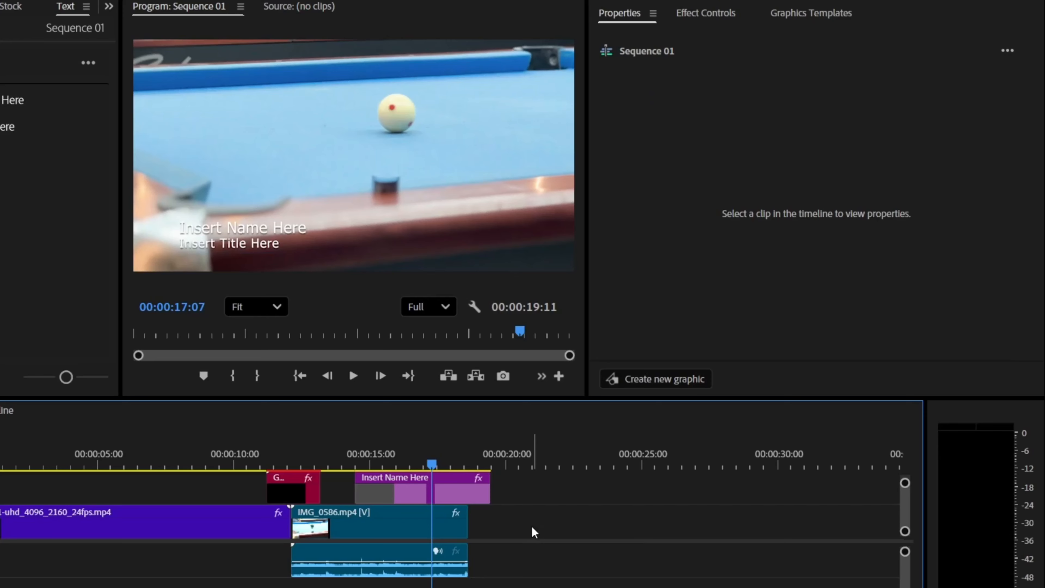